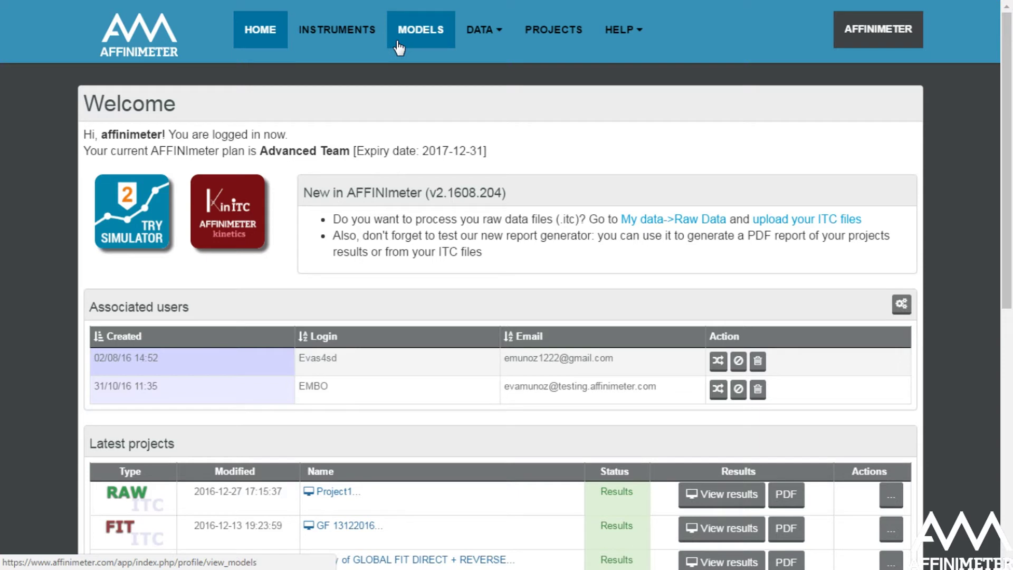
Go to the Add raw data files page through DATA > RAW DATA
{"action": "left_click", "coordinate": [495, 38]}
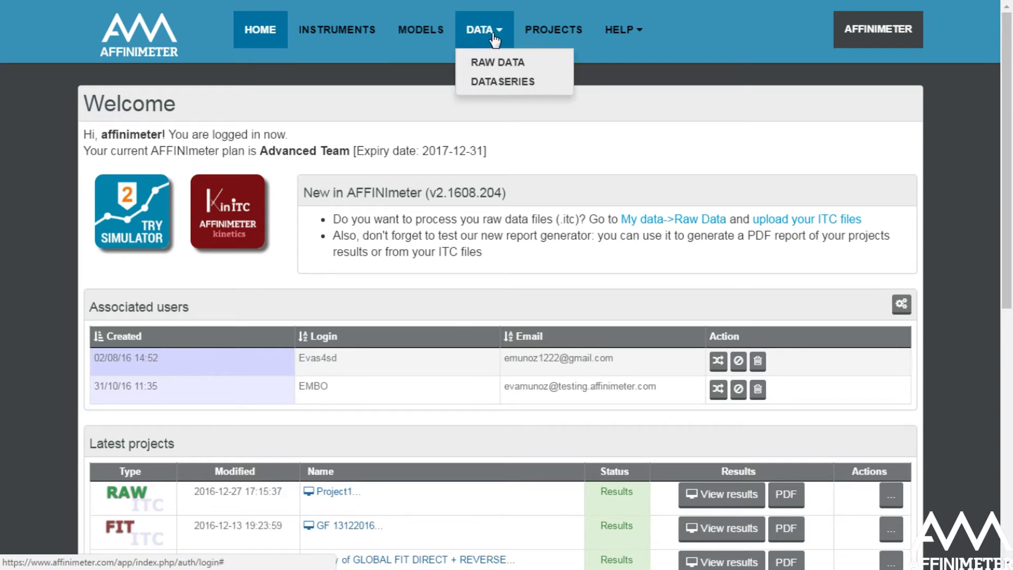
{"action": "left_click", "coordinate": [504, 66]}
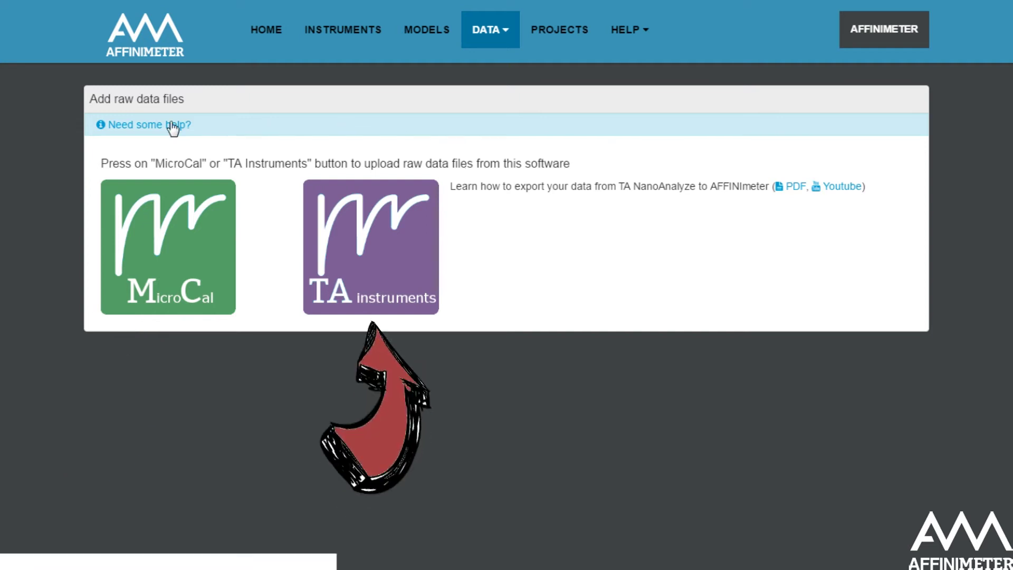
Upload the four CA4CBS .itc files (9, 12, 15, 25 degC) as MicroCal data and continue to preview
{"action": "left_click", "coordinate": [195, 279]}
{"action": "left_click", "coordinate": [196, 278]}
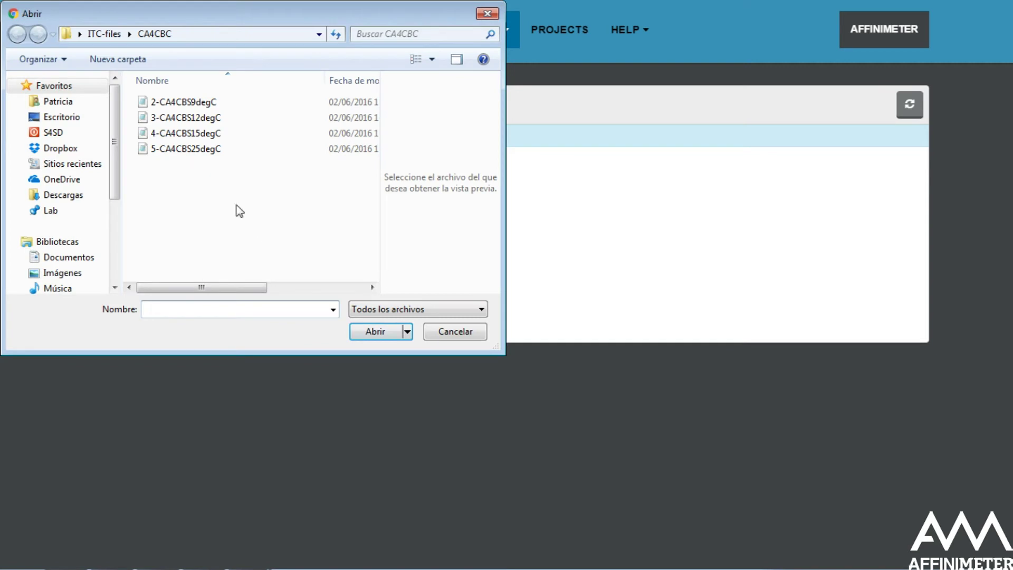
{"action": "left_click_drag", "start_coordinate": [181, 160], "coordinate": [175, 105]}
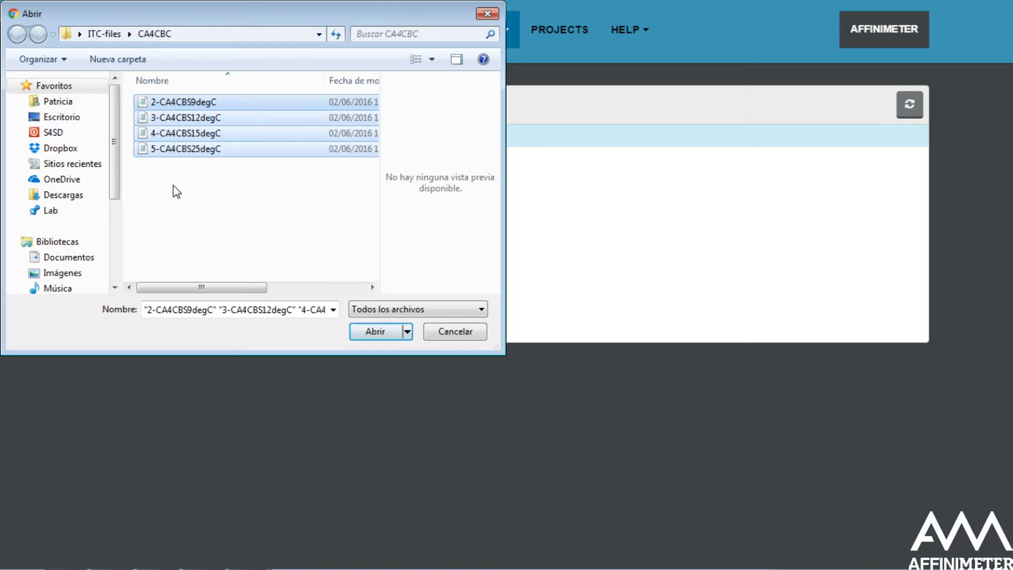
{"action": "left_click", "coordinate": [379, 334]}
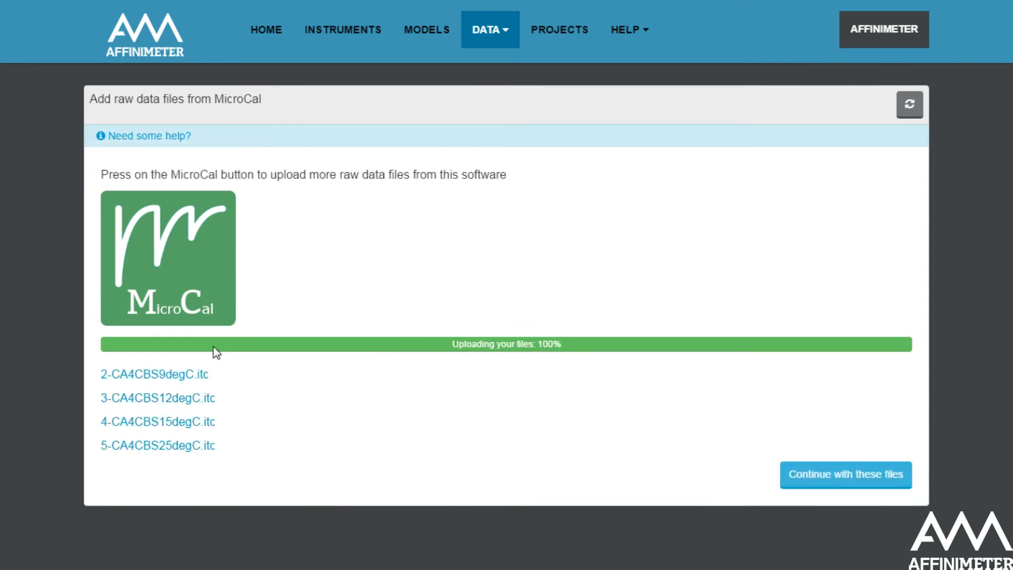
{"action": "left_click", "coordinate": [855, 483]}
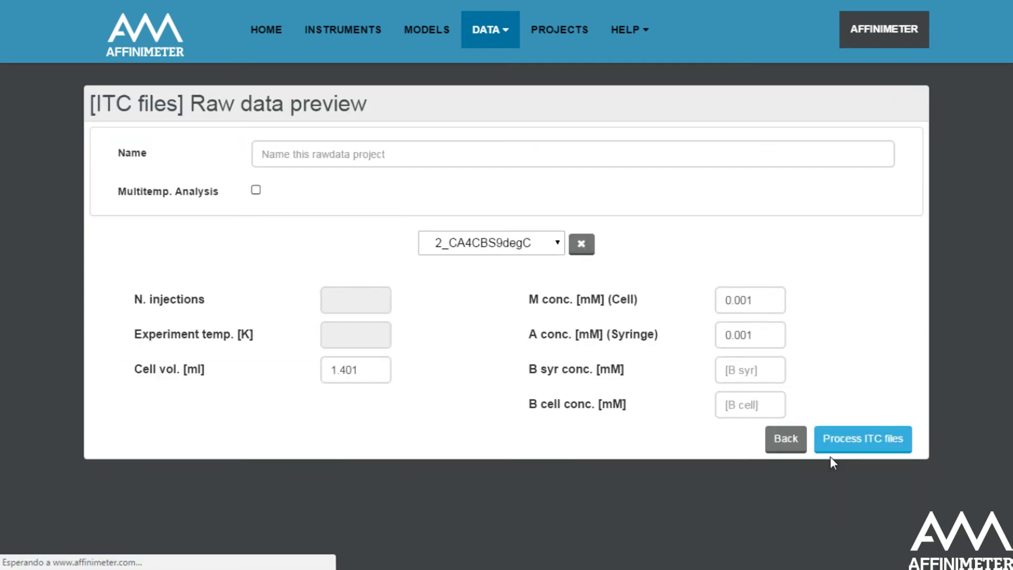
Name the raw data project 'project1'
{"action": "left_click", "coordinate": [365, 153]}
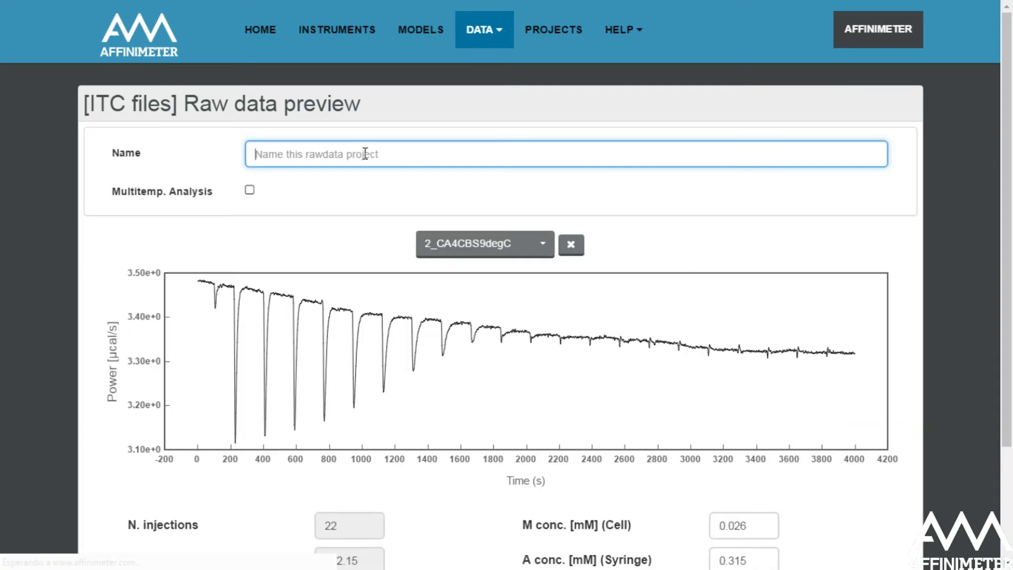
{"action": "type", "text": "pri"}
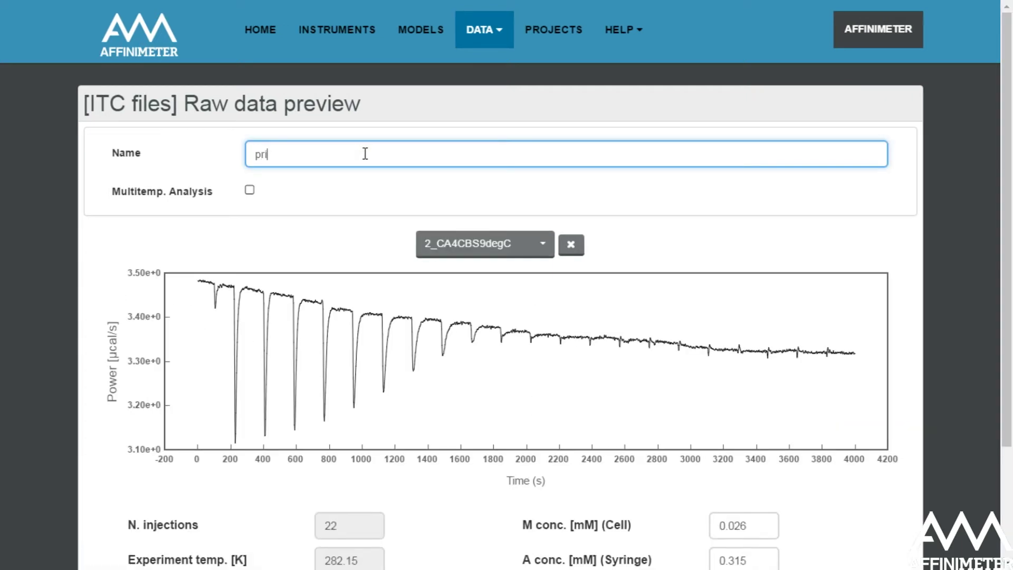
{"action": "key", "text": "BackSpace"}
{"action": "type", "text": "o"}
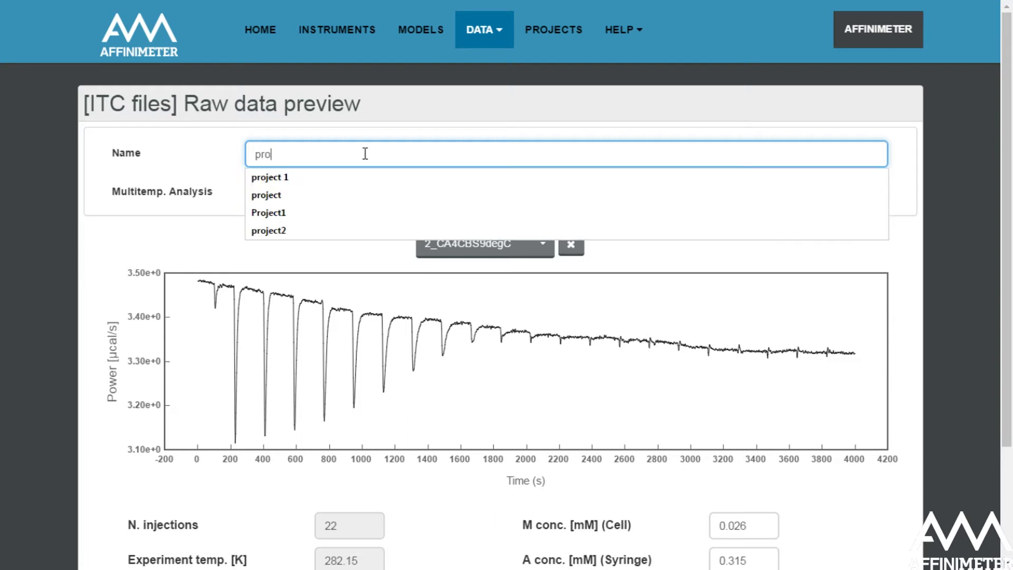
{"action": "type", "text": "ject1"}
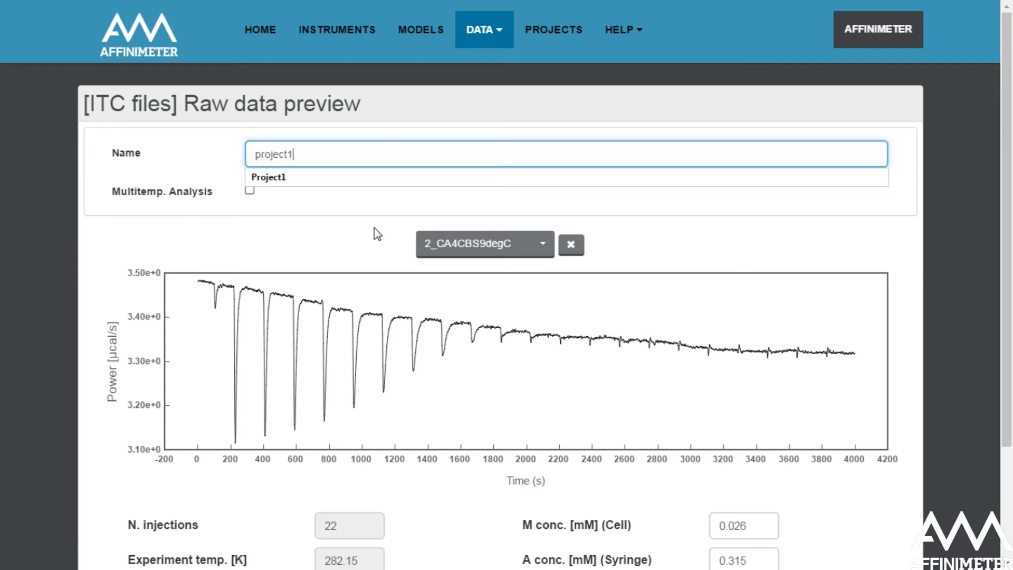
Preview the 25, 12 and 15 degC thermograms, then process the four ITC files
{"action": "left_click", "coordinate": [478, 243]}
{"action": "left_click", "coordinate": [495, 292]}
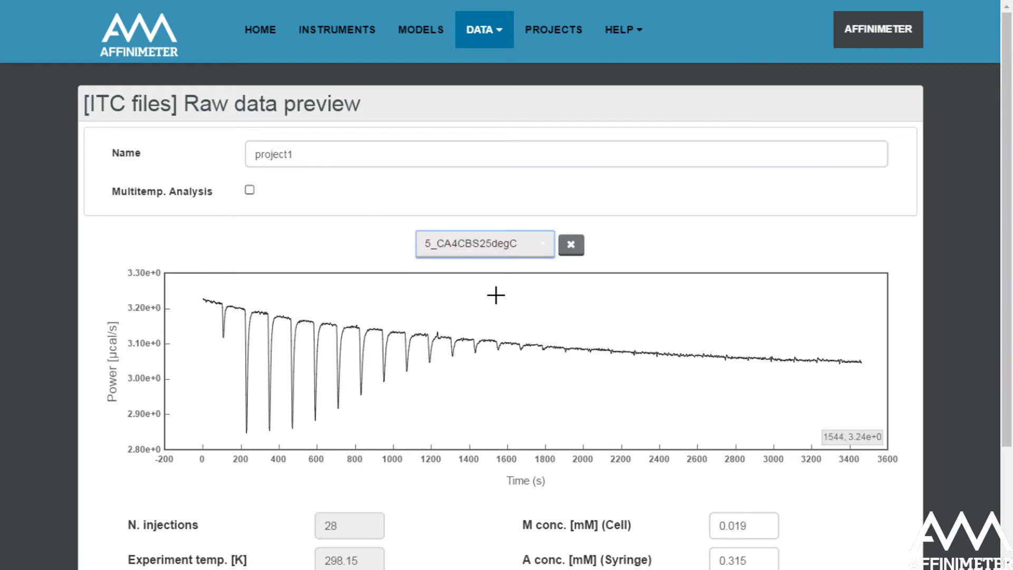
{"action": "left_click", "coordinate": [489, 243]}
{"action": "left_click", "coordinate": [519, 314]}
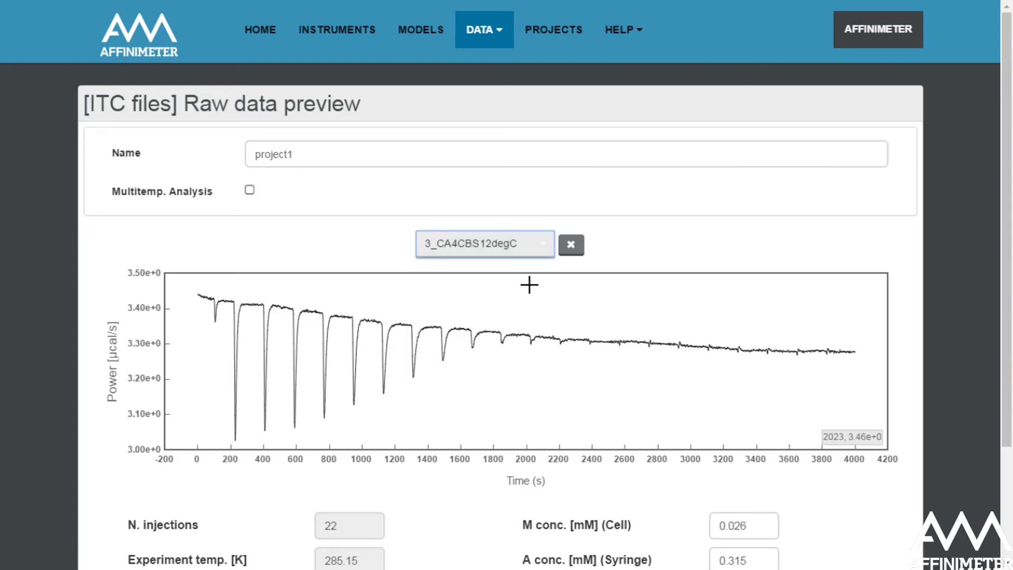
{"action": "key", "text": "Down"}
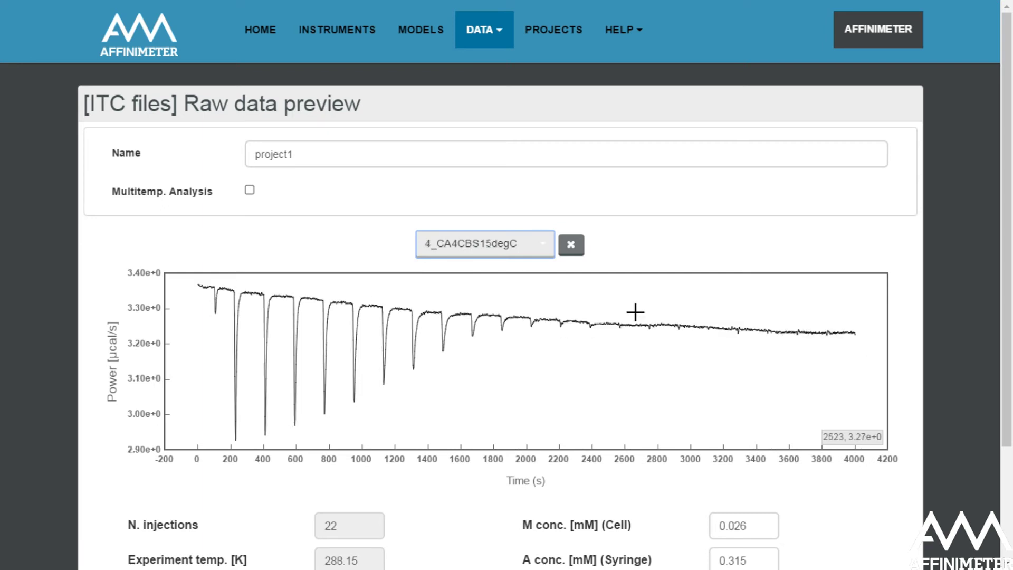
{"action": "scroll", "coordinate": [636, 312], "scroll_direction": "down", "scroll_amount": 2}
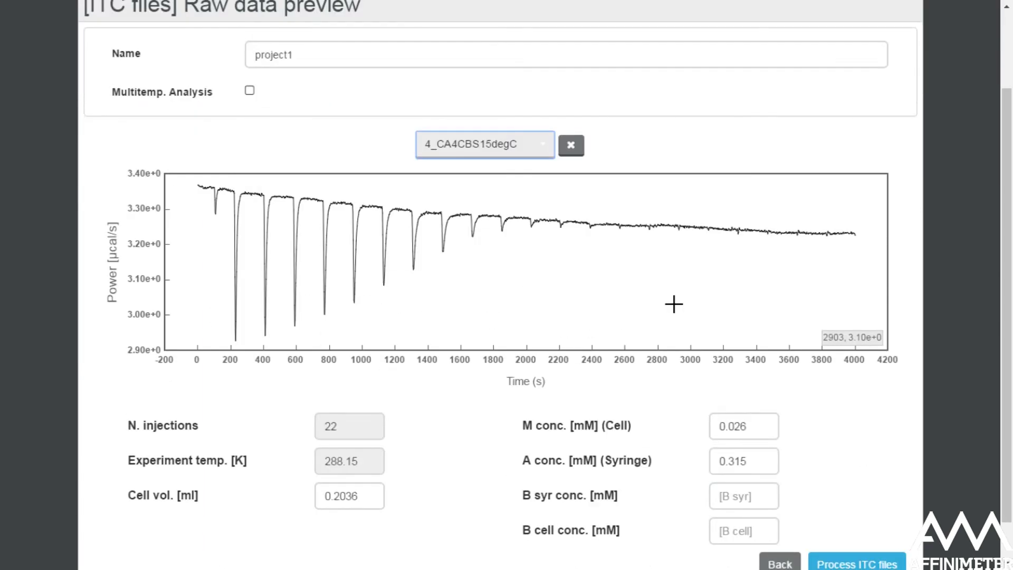
{"action": "scroll", "coordinate": [657, 301], "scroll_direction": "down", "scroll_amount": 1}
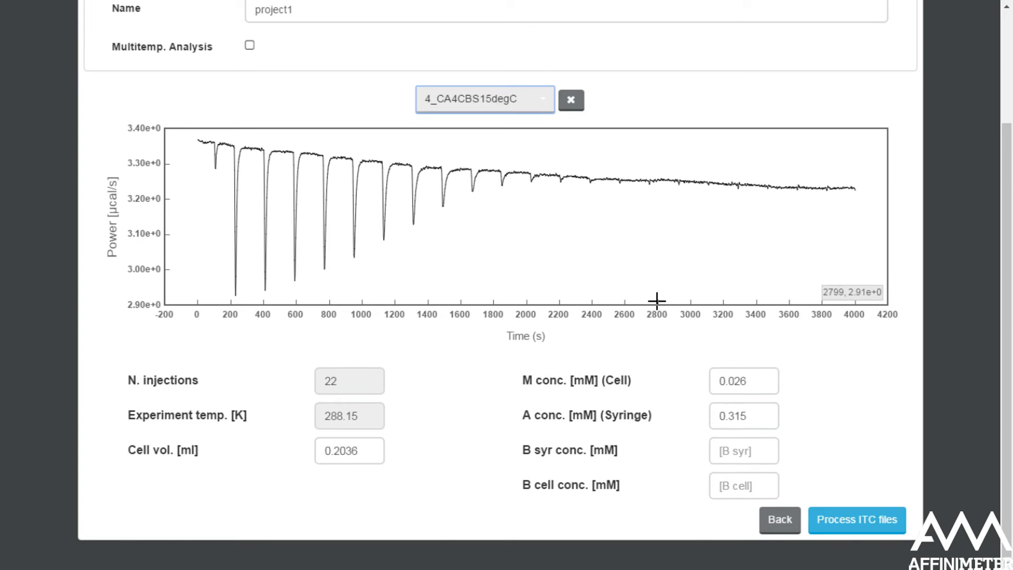
{"action": "left_click", "coordinate": [905, 526]}
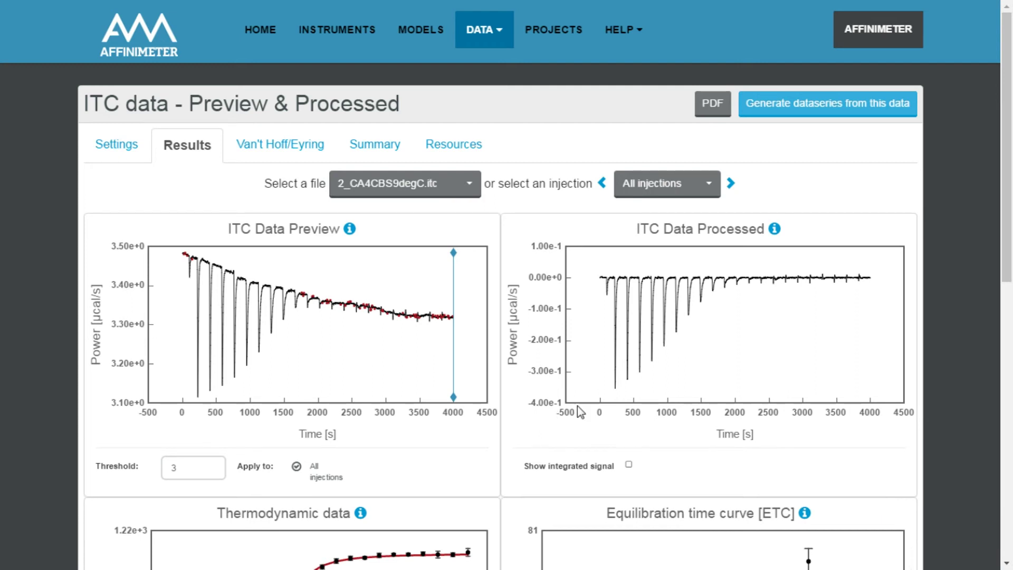
Scroll through the 2_CA4CBS9degC.itc thermograms, thermodynamic and kinetic fit plots and parameter tables
{"action": "scroll", "coordinate": [578, 407], "scroll_direction": "down", "scroll_amount": 3}
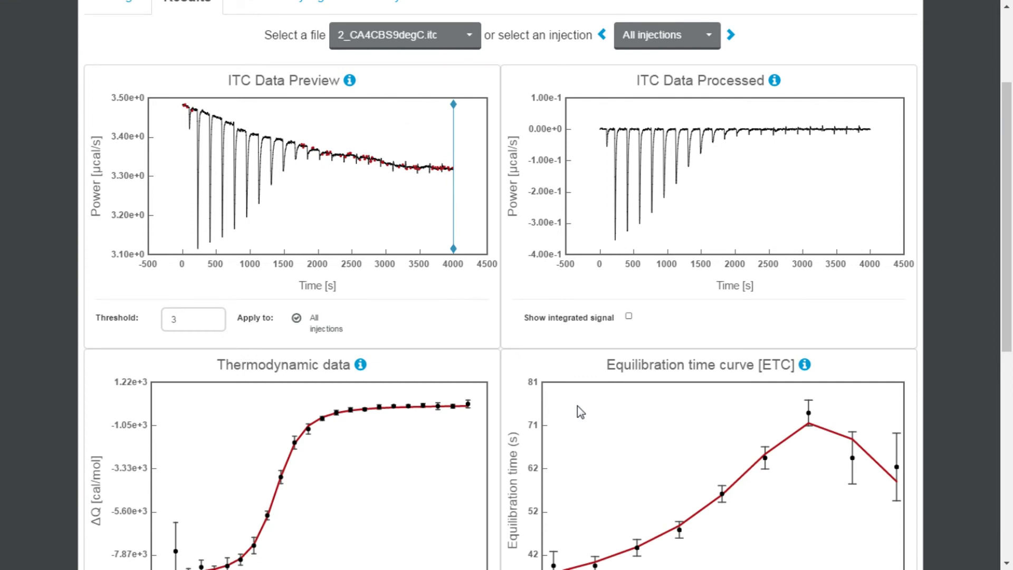
{"action": "scroll", "coordinate": [578, 407], "scroll_direction": "down", "scroll_amount": 8}
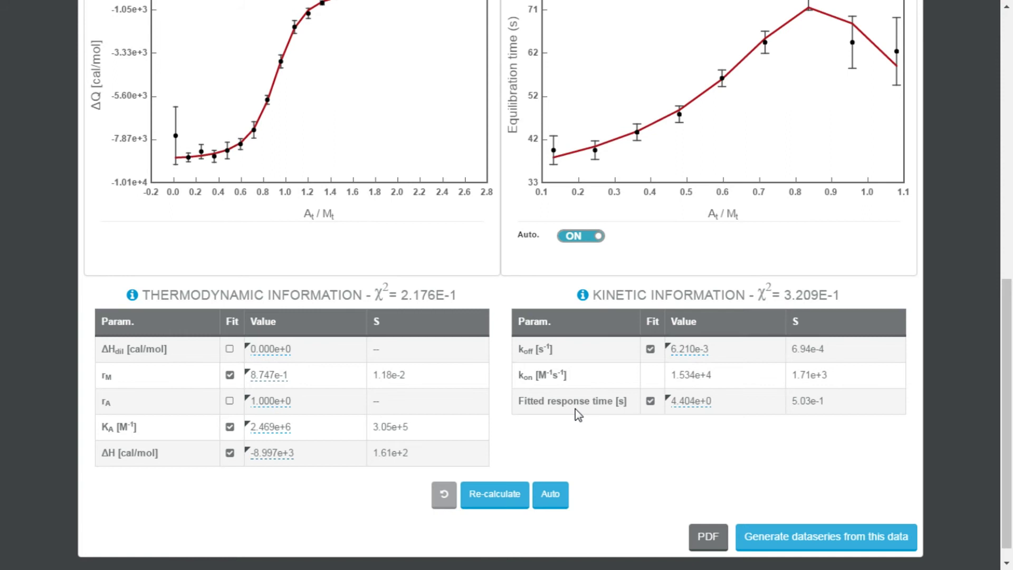
{"action": "scroll", "coordinate": [576, 409], "scroll_direction": "up", "scroll_amount": 8}
{"action": "scroll", "coordinate": [574, 408], "scroll_direction": "up", "scroll_amount": 3}
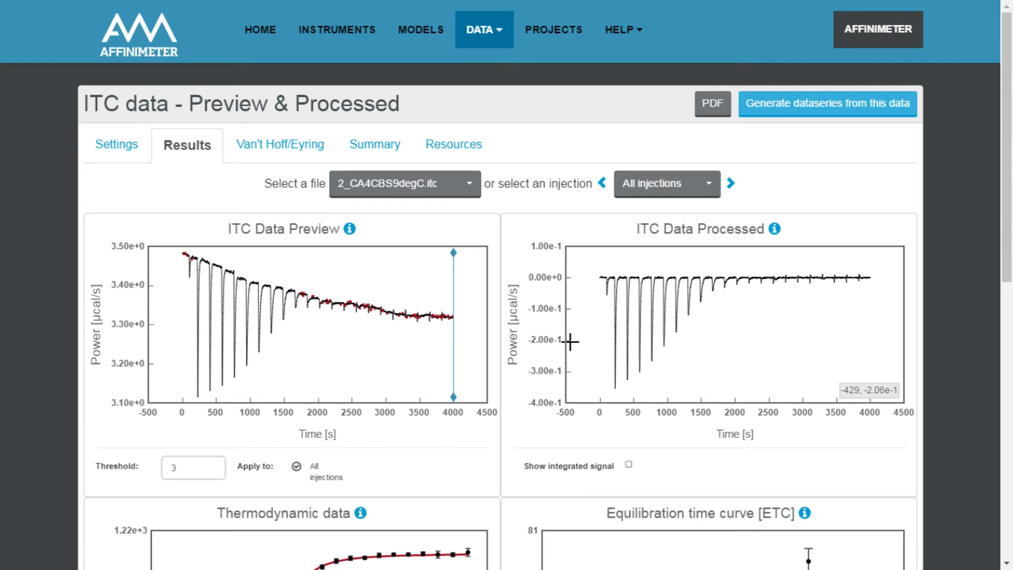
{"action": "scroll", "coordinate": [570, 342], "scroll_direction": "down", "scroll_amount": 4}
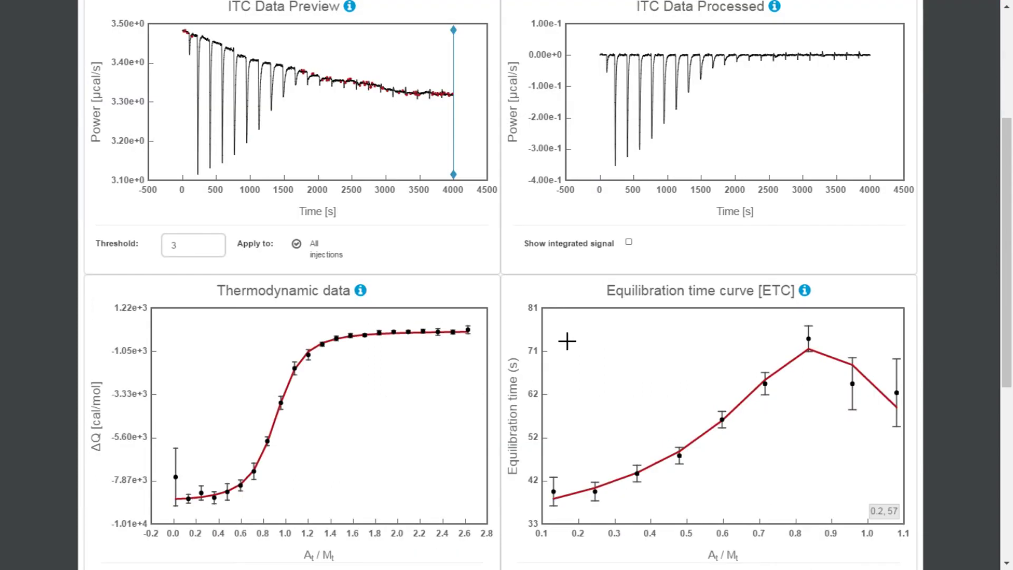
{"action": "scroll", "coordinate": [568, 341], "scroll_direction": "up", "scroll_amount": 4}
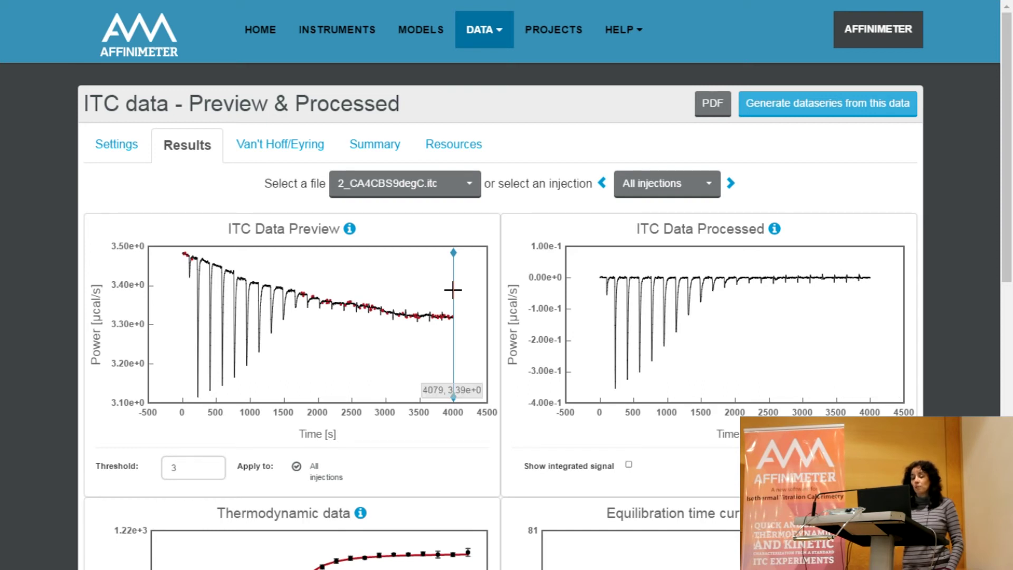
{"action": "left_click_drag", "start_coordinate": [312, 281], "coordinate": [465, 346]}
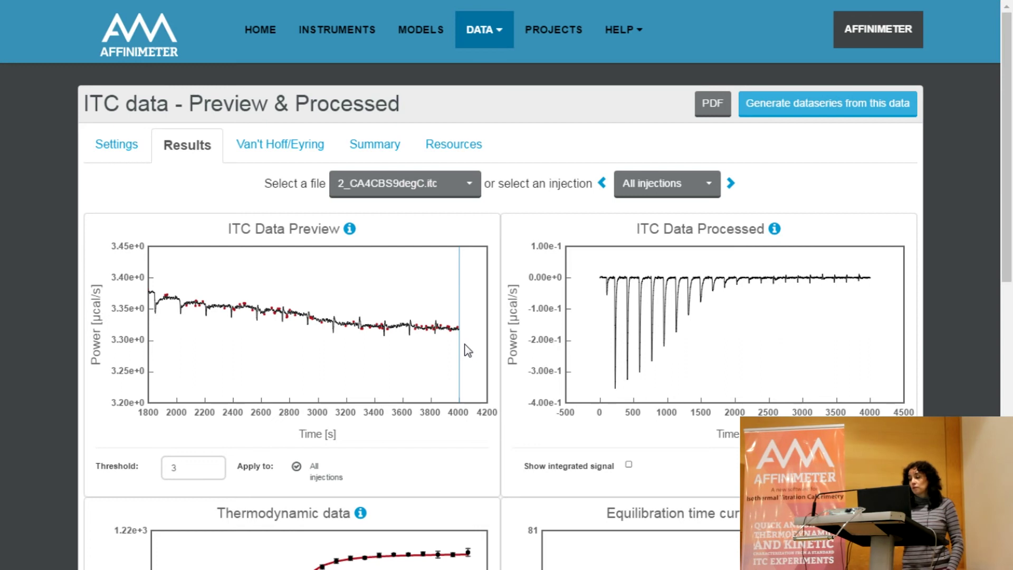
{"action": "left_click_drag", "start_coordinate": [191, 296], "coordinate": [371, 350]}
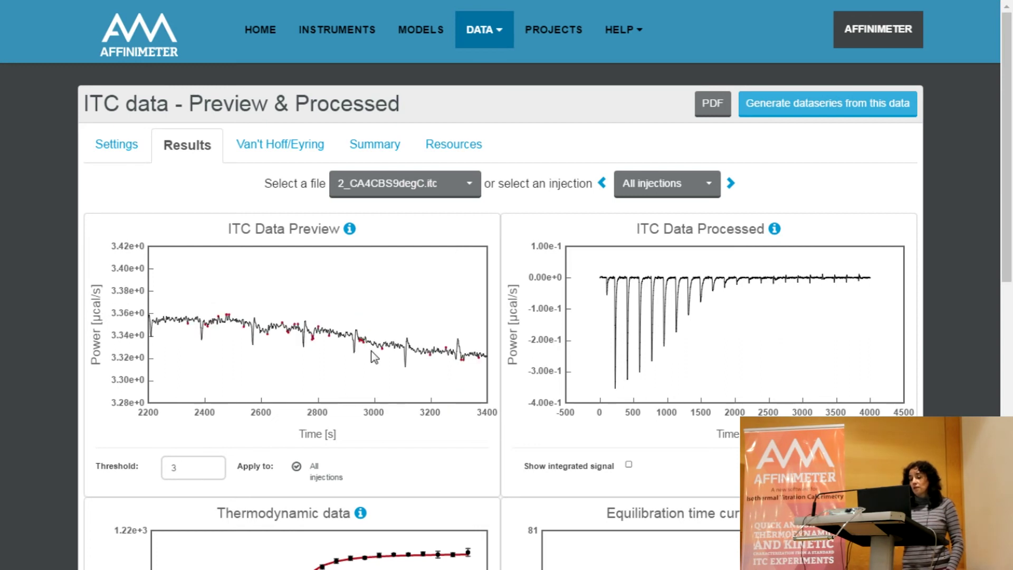
{"action": "double_click", "coordinate": [372, 351]}
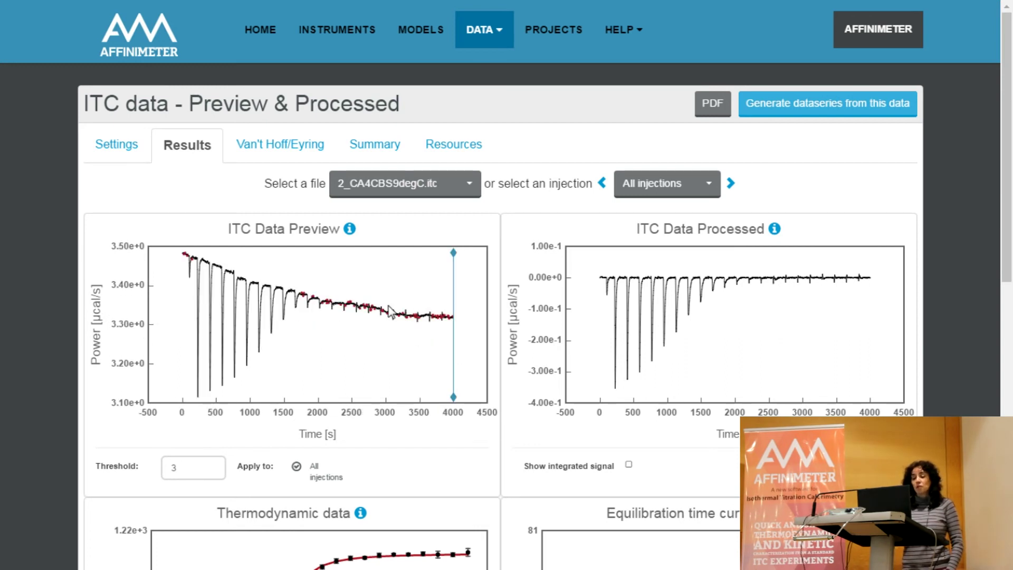
{"action": "scroll", "coordinate": [384, 316], "scroll_direction": "down", "scroll_amount": 4}
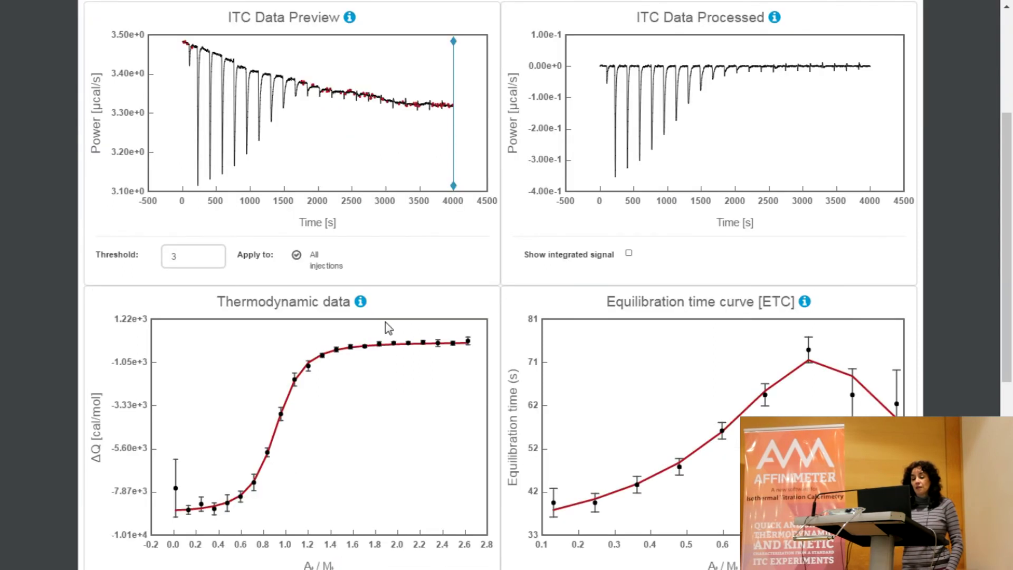
{"action": "scroll", "coordinate": [385, 325], "scroll_direction": "down", "scroll_amount": 3}
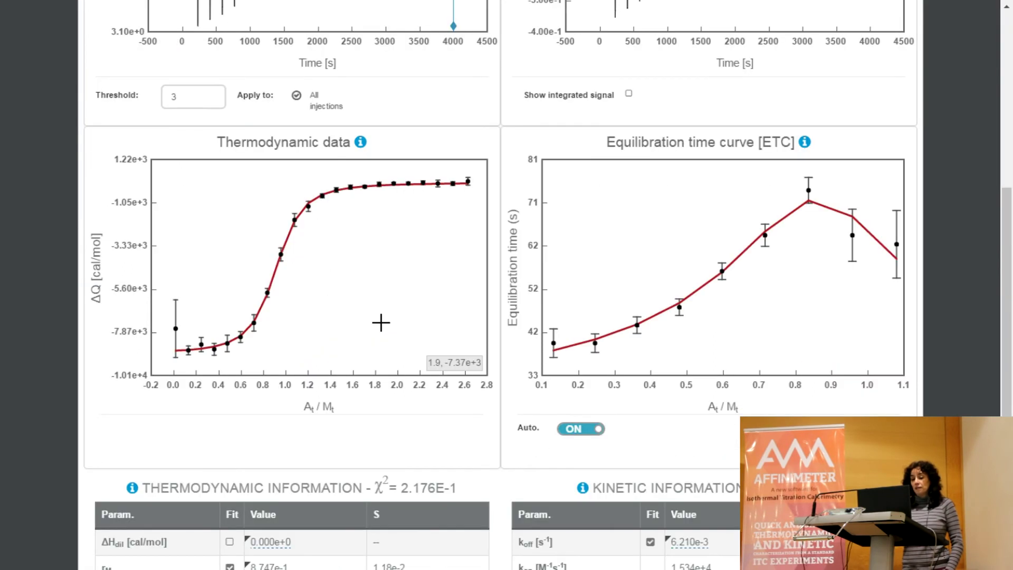
{"action": "left_click", "coordinate": [349, 200]}
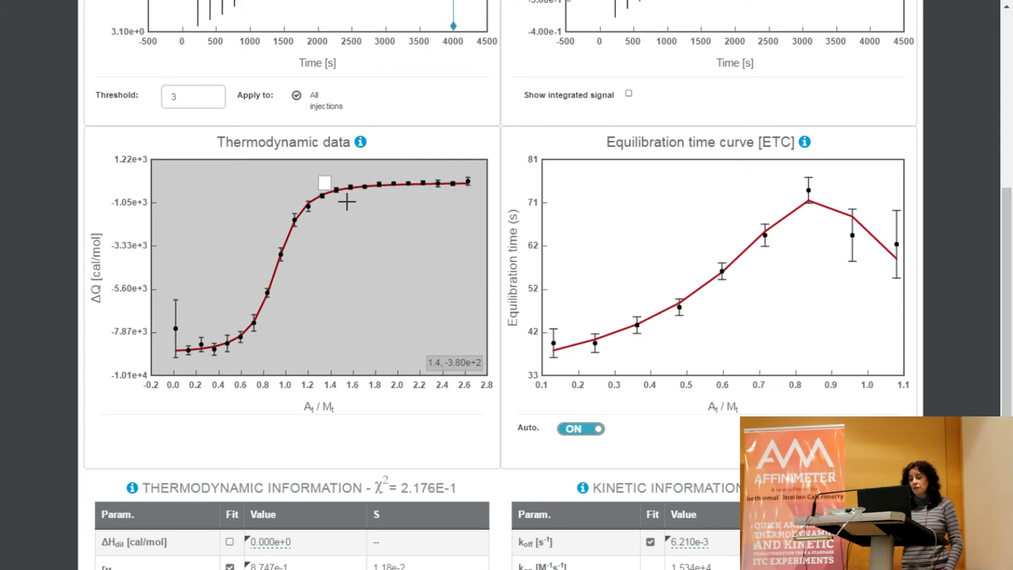
{"action": "left_click_drag", "start_coordinate": [350, 201], "coordinate": [326, 245]}
{"action": "double_click", "coordinate": [327, 244]}
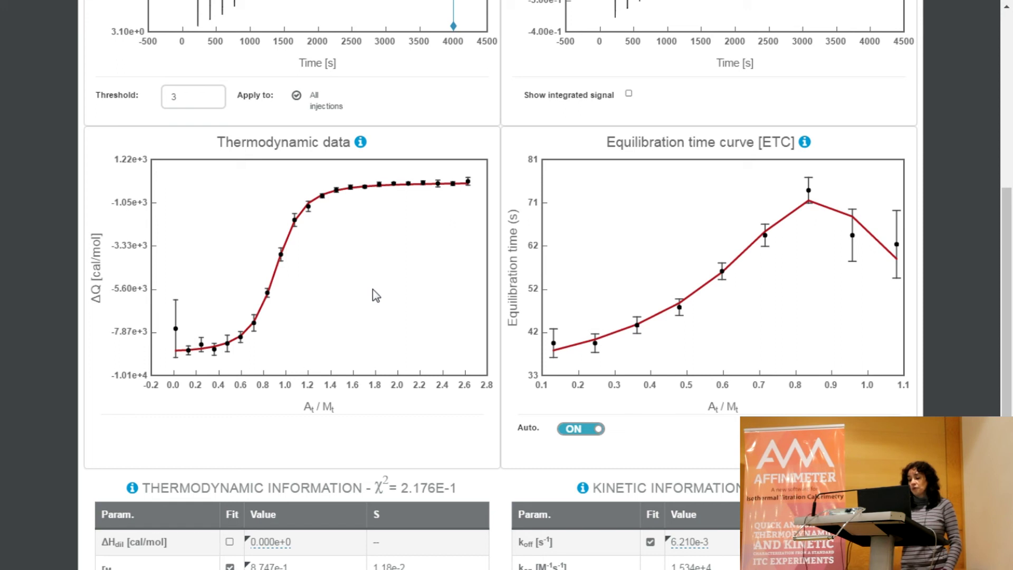
{"action": "scroll", "coordinate": [375, 301], "scroll_direction": "down", "scroll_amount": 1}
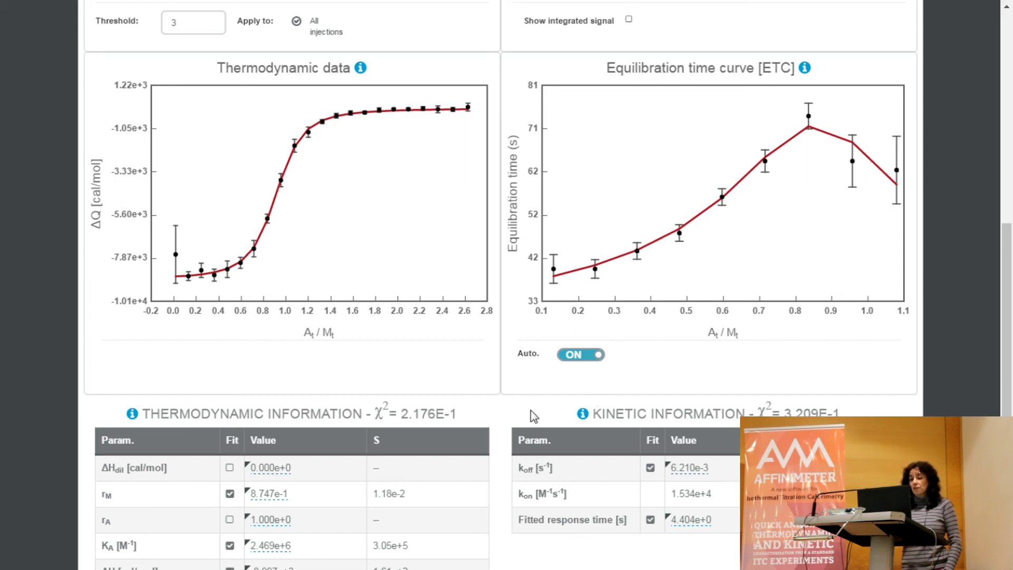
{"action": "scroll", "coordinate": [531, 410], "scroll_direction": "down", "scroll_amount": 3}
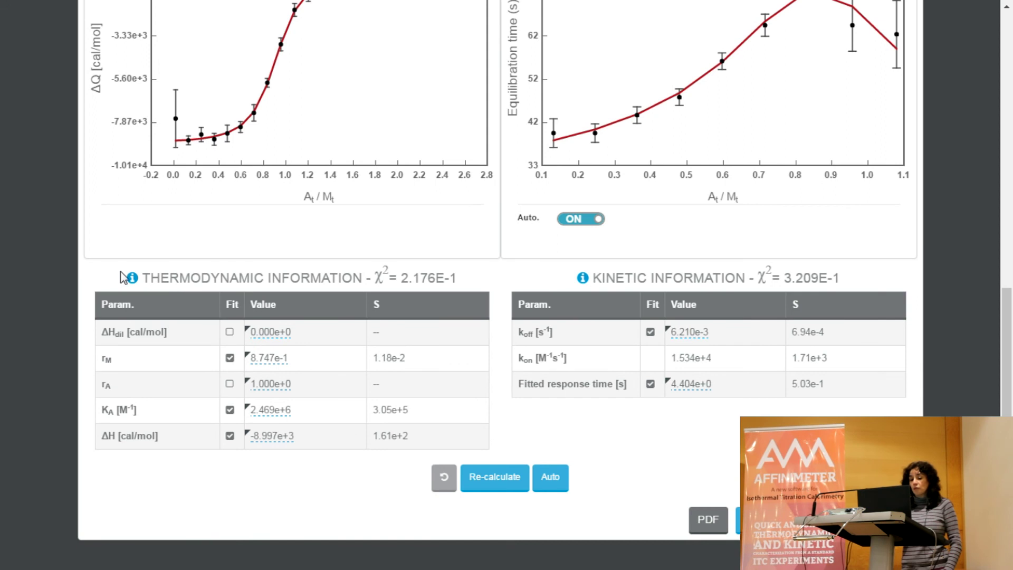